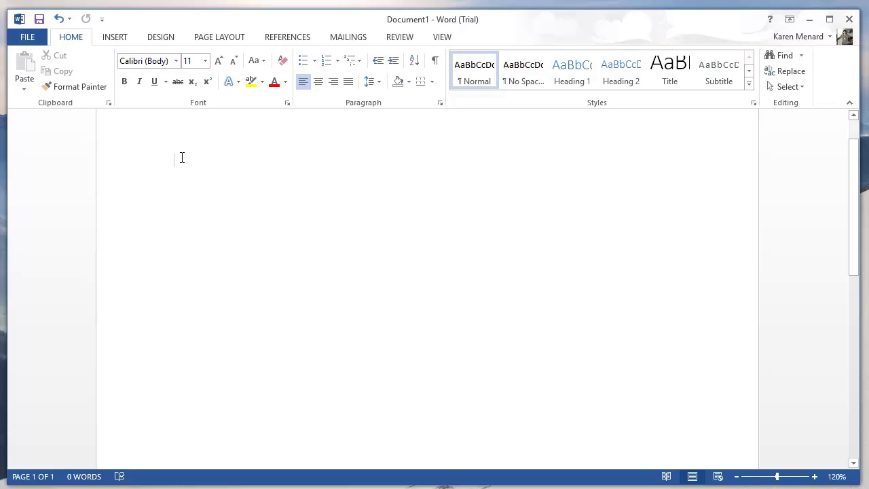
Type =rand() on the blank page to generate random sample paragraphs.
text(=ran)
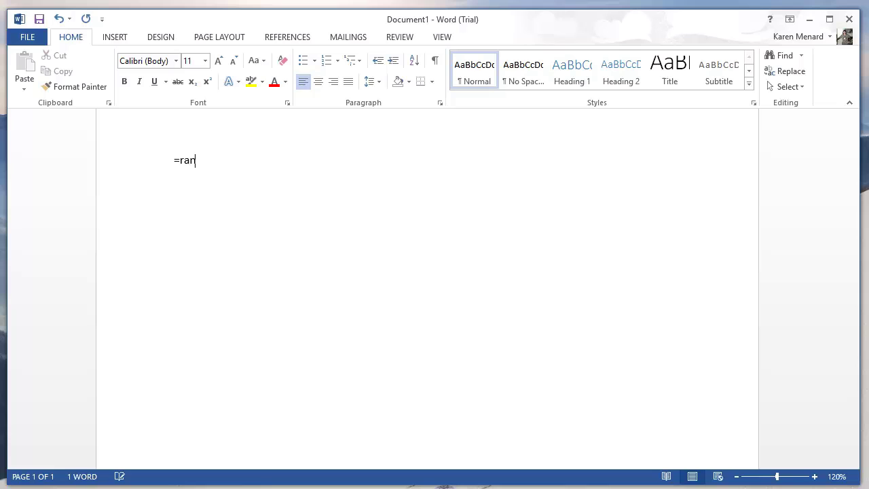
text(d())
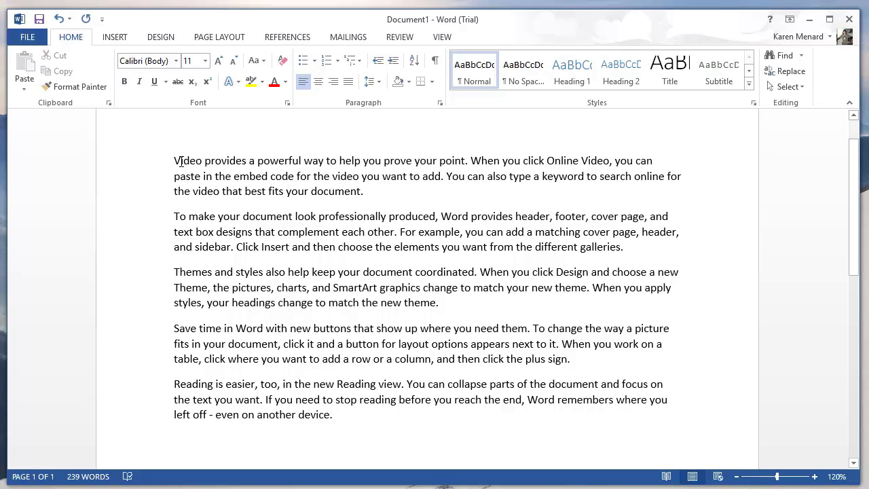
Make the first sample paragraph bold, italic and 14 pt.
drag(175, 160, 353, 194)
click(353, 194)
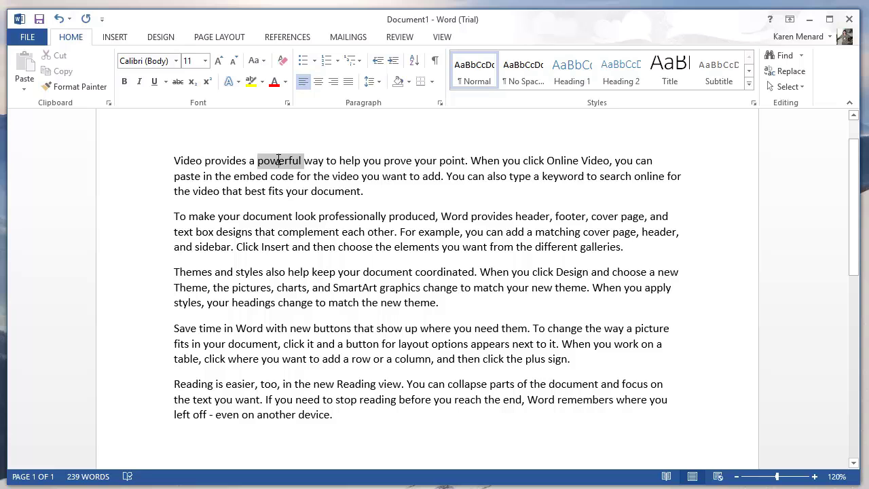
triple_click(278, 160)
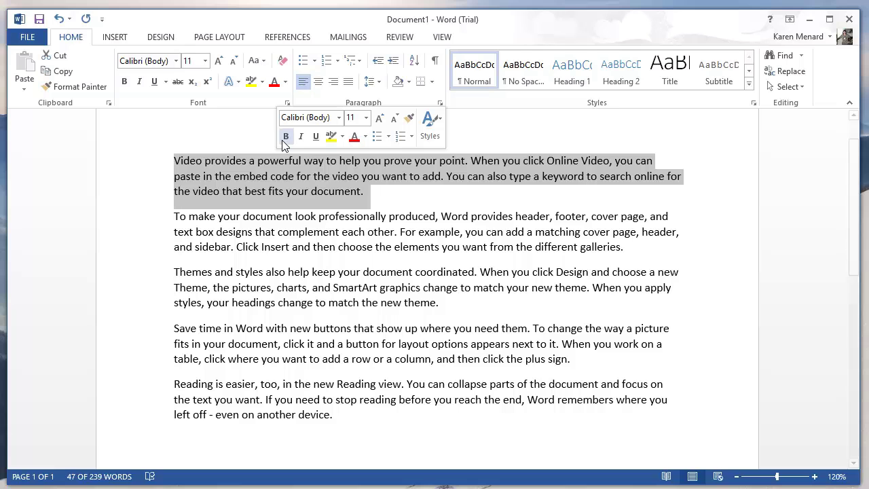
click(286, 137)
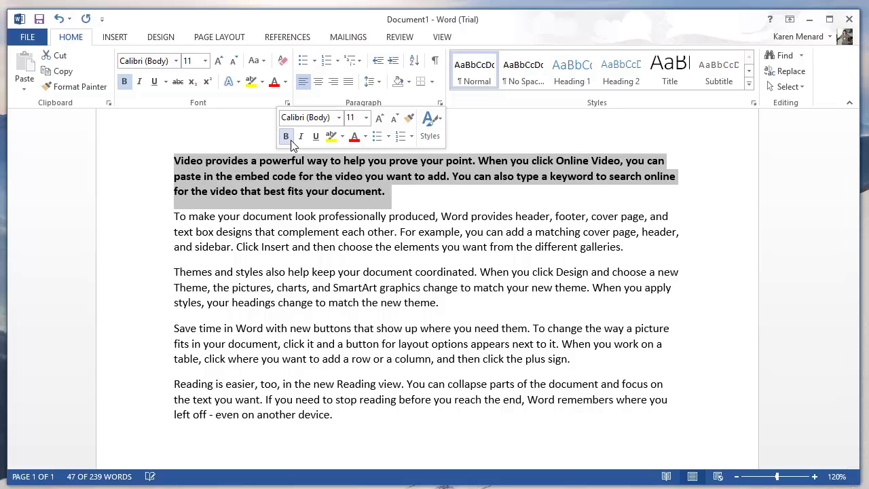
click(301, 137)
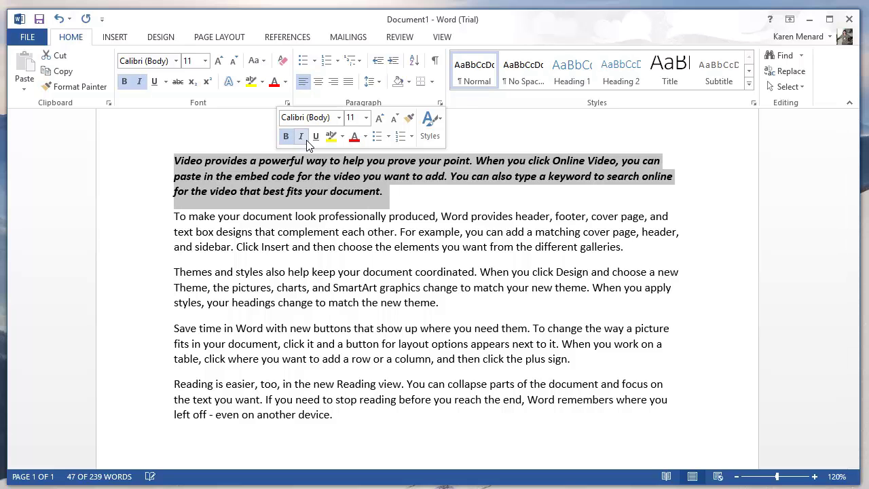
click(366, 118)
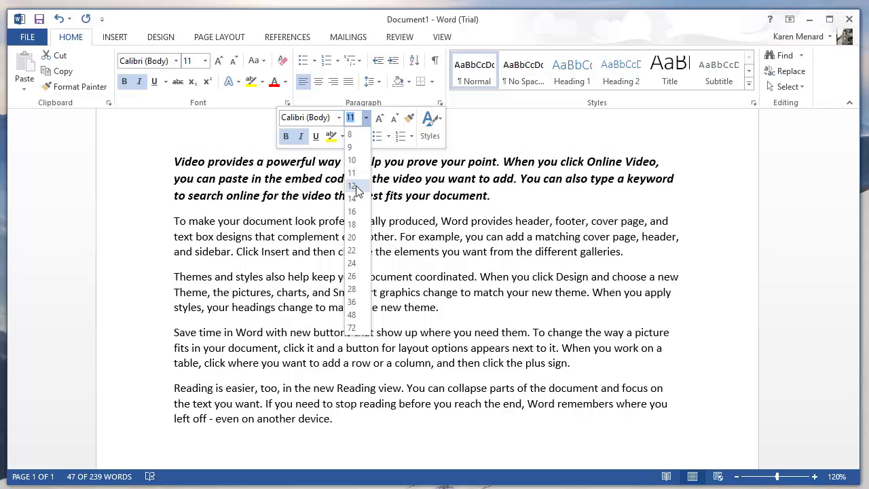
click(355, 200)
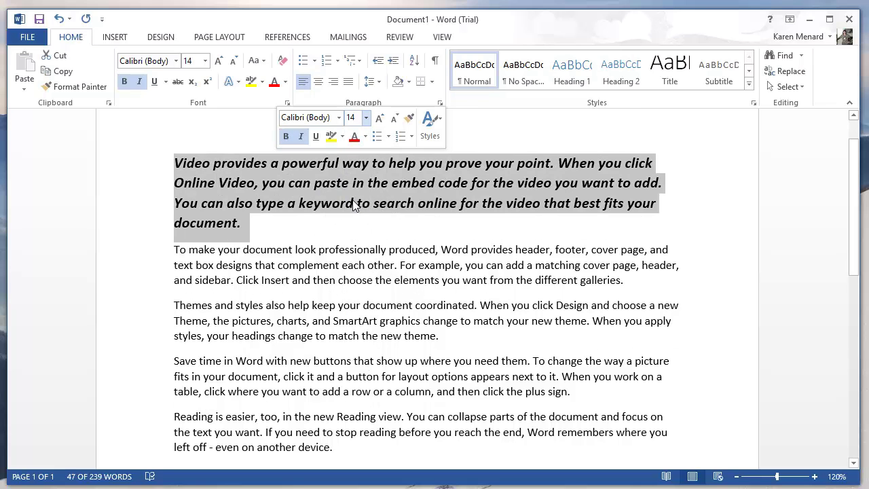
click(347, 203)
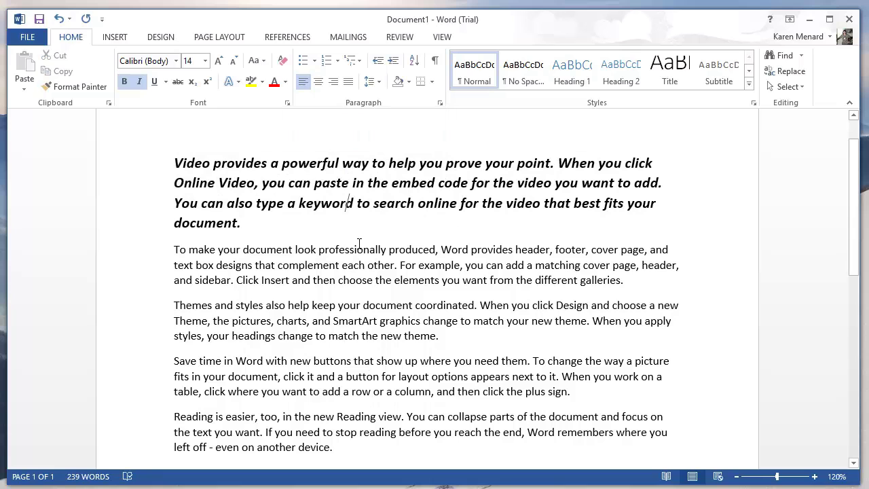
Clear the first paragraph's formatting, then make it italic with a double underline.
click(338, 184)
triple_click(338, 184)
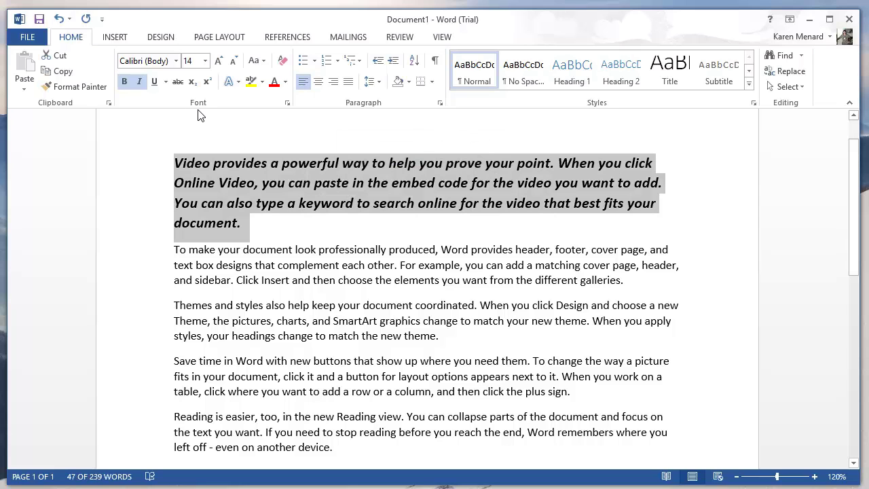
click(281, 63)
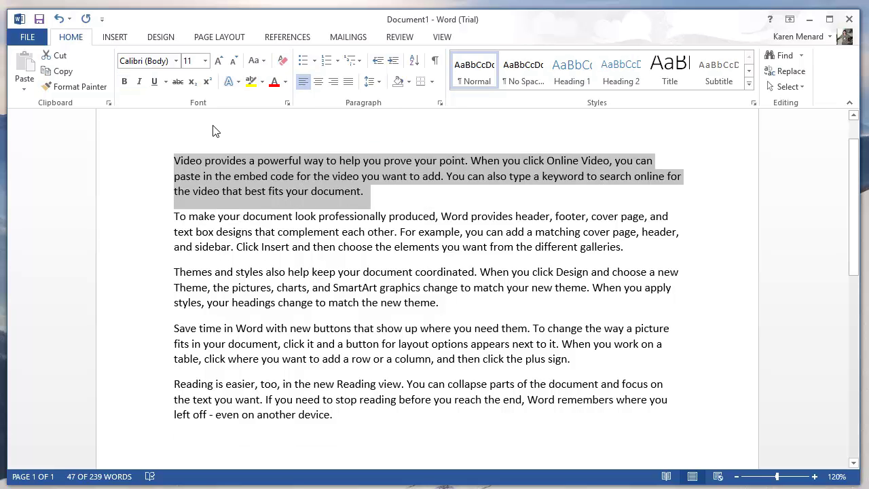
click(139, 81)
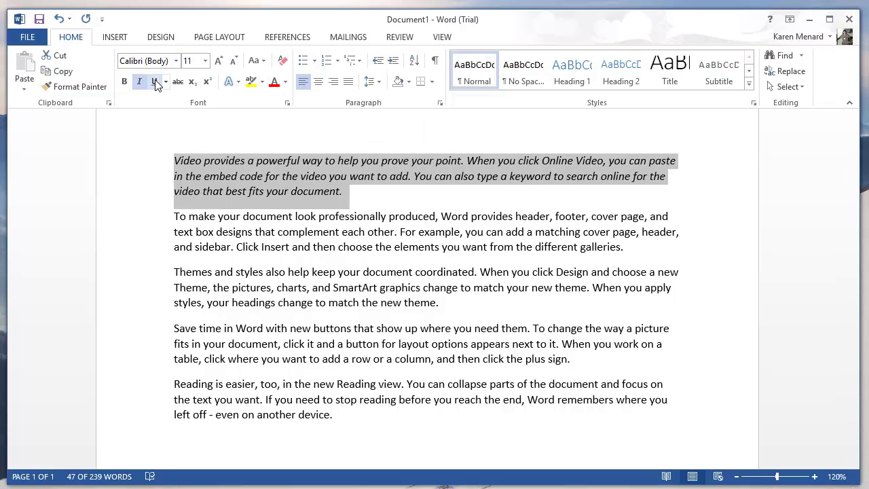
click(156, 82)
click(165, 81)
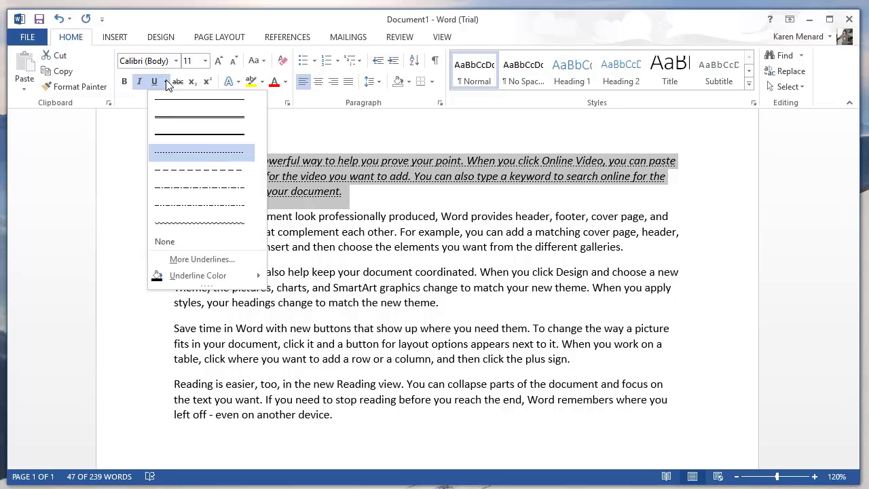
click(179, 119)
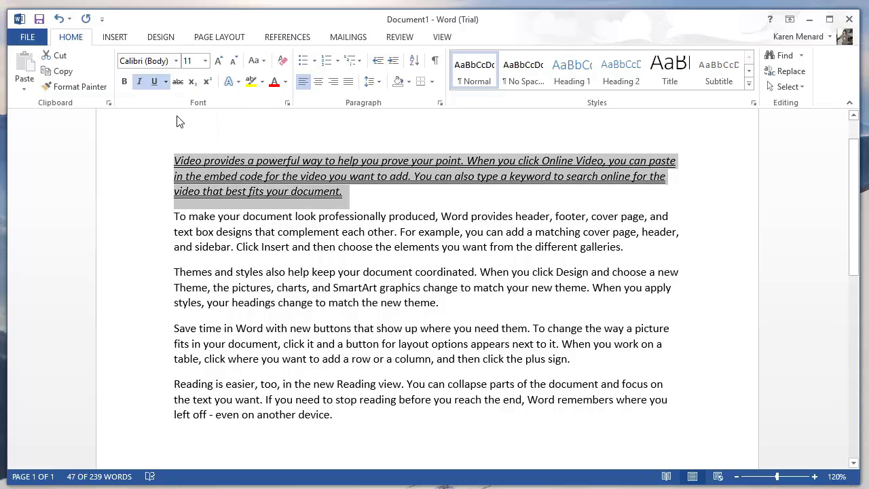
Try 15 pt dark blue on the first paragraph, then clear all its formatting.
click(205, 61)
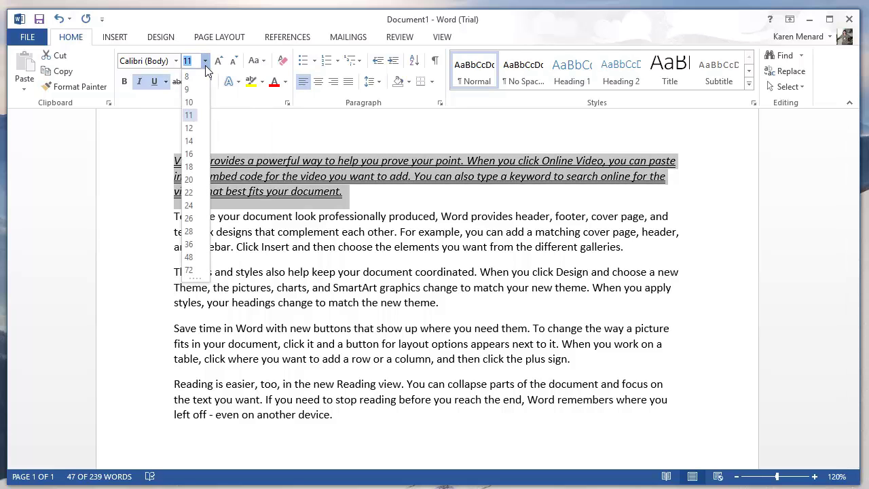
text(15)
key(Return)
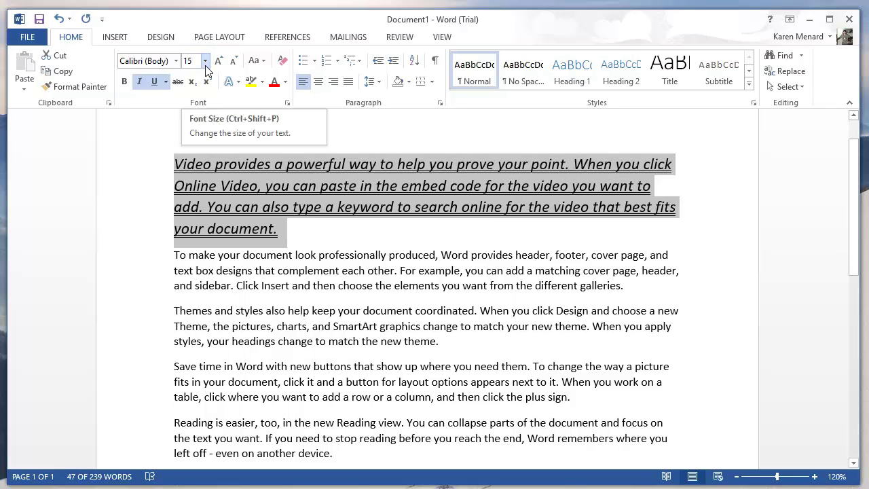
click(285, 83)
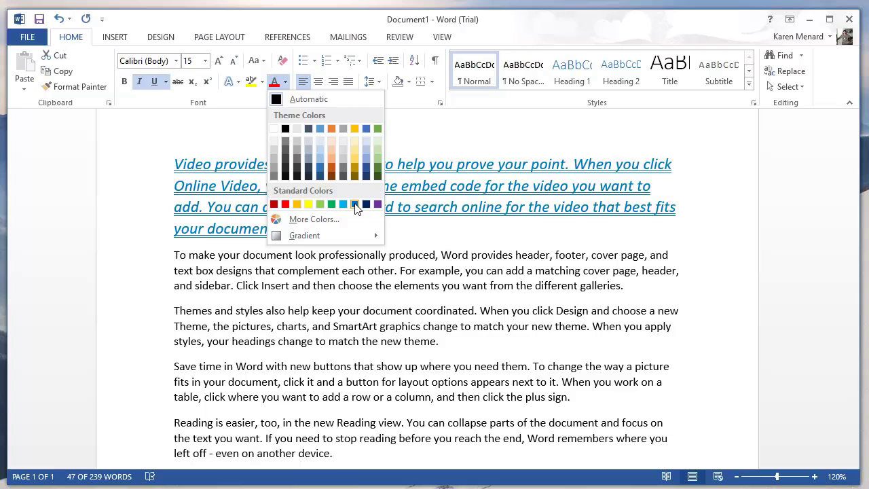
click(366, 205)
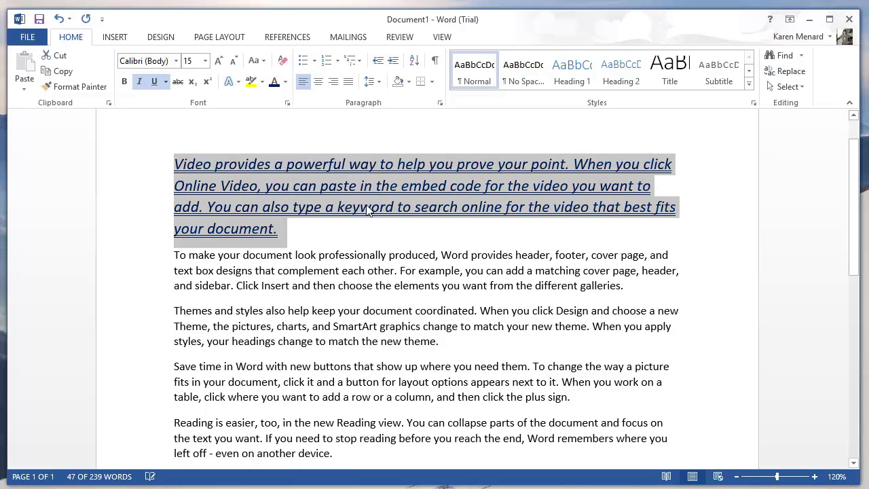
click(282, 63)
click(309, 183)
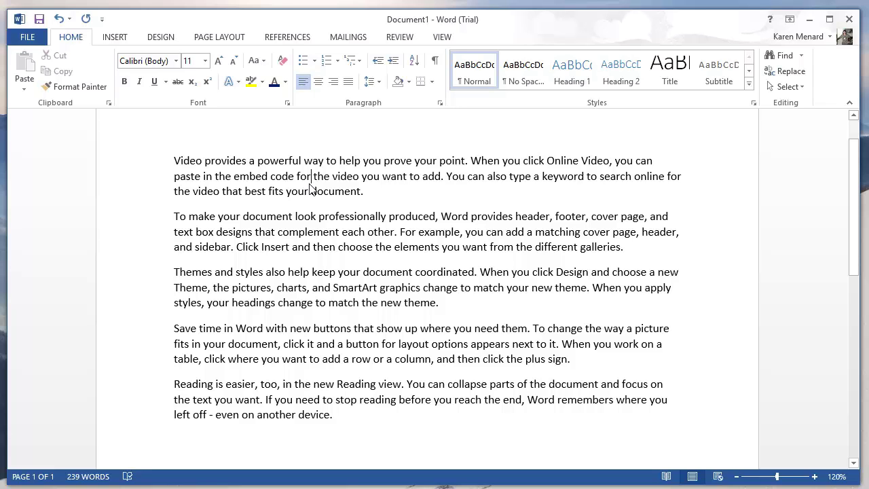
Select the first, second and third paragraphs from the margin, then the whole document.
triple_click(283, 160)
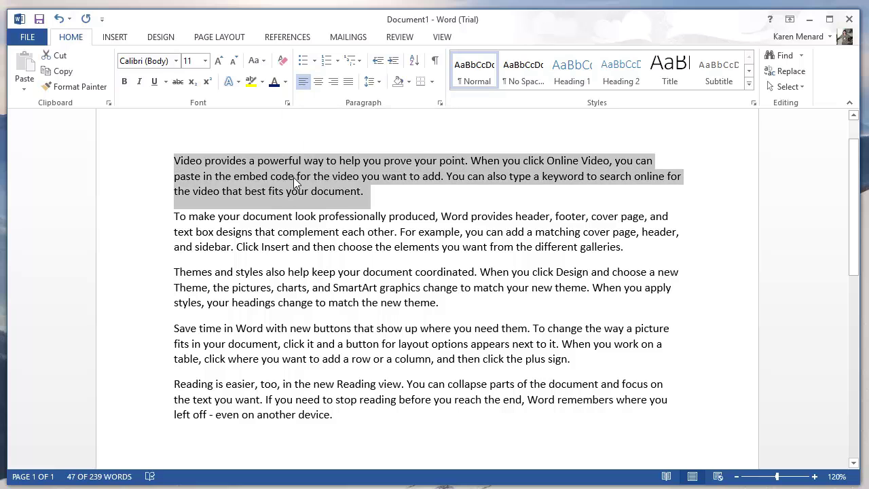
click(295, 177)
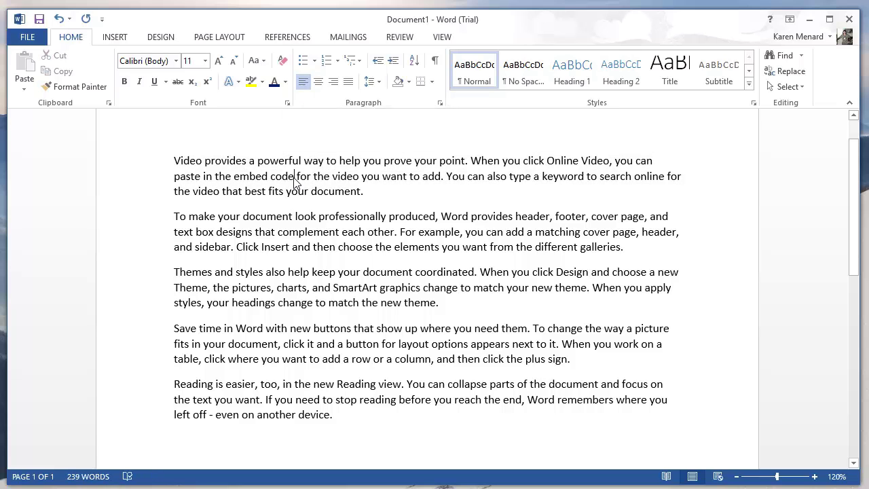
double_click(137, 184)
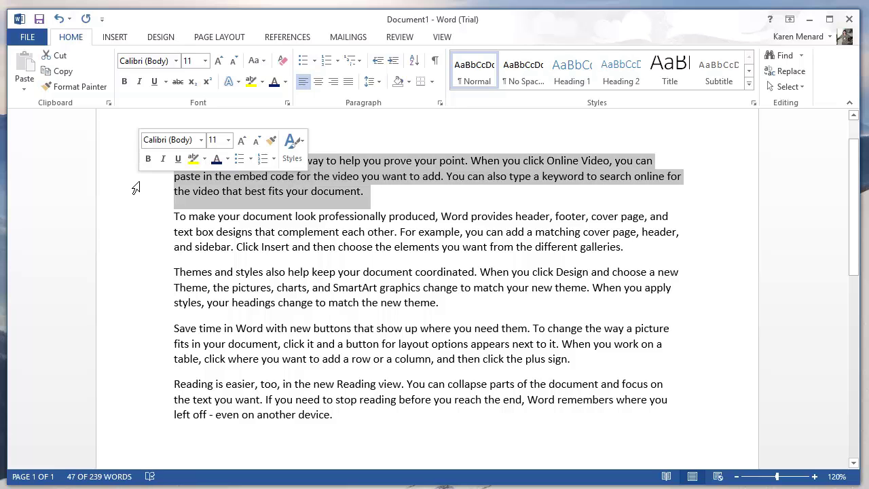
double_click(138, 235)
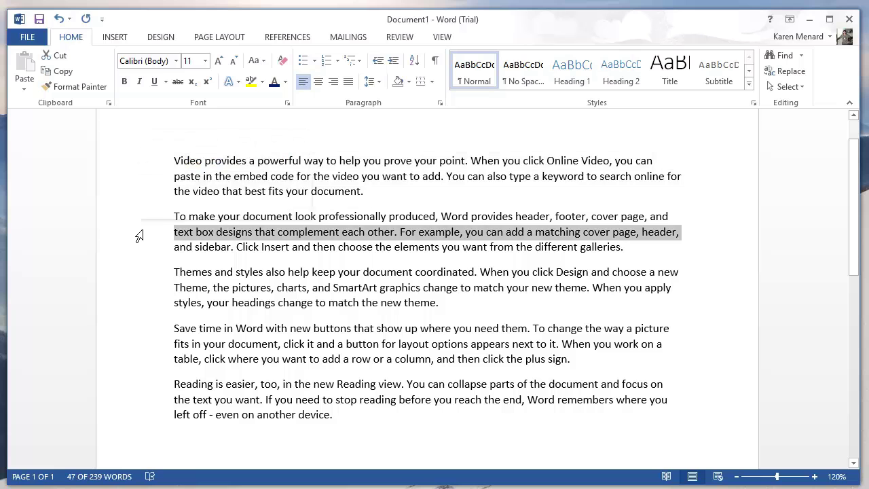
double_click(145, 290)
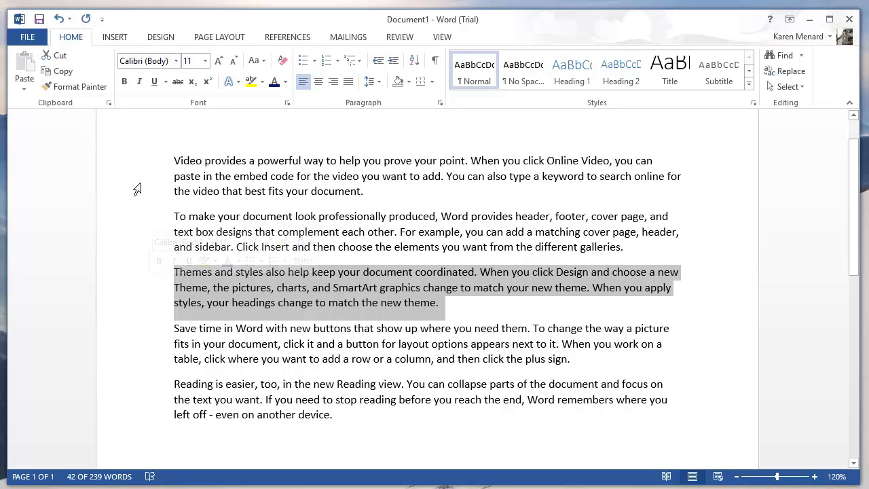
triple_click(137, 189)
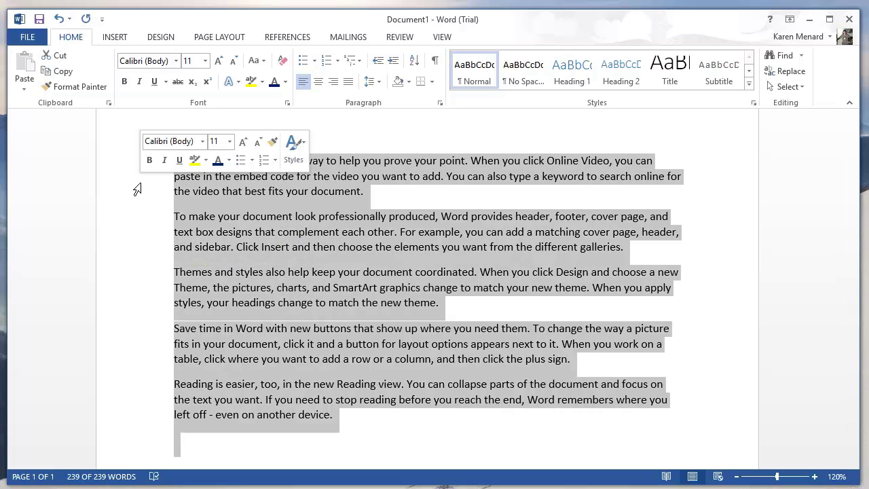
Set all the text to 11.5 pt.
click(204, 61)
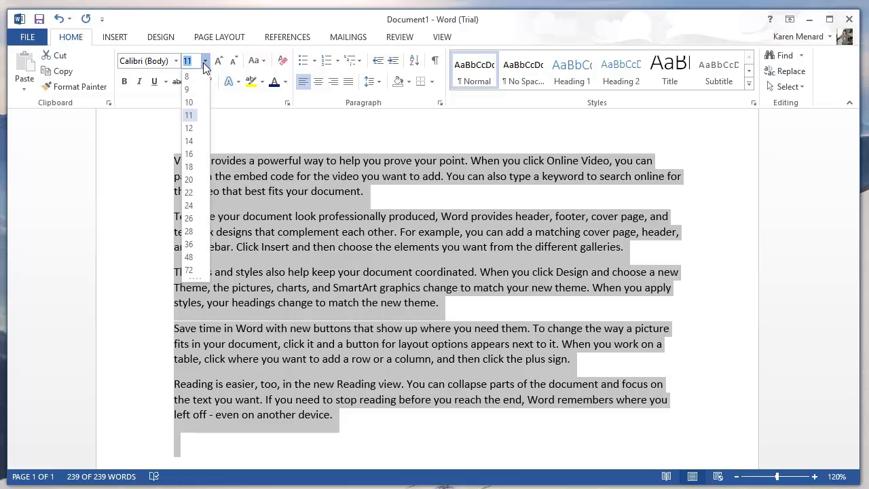
text(11.5)
key(Return)
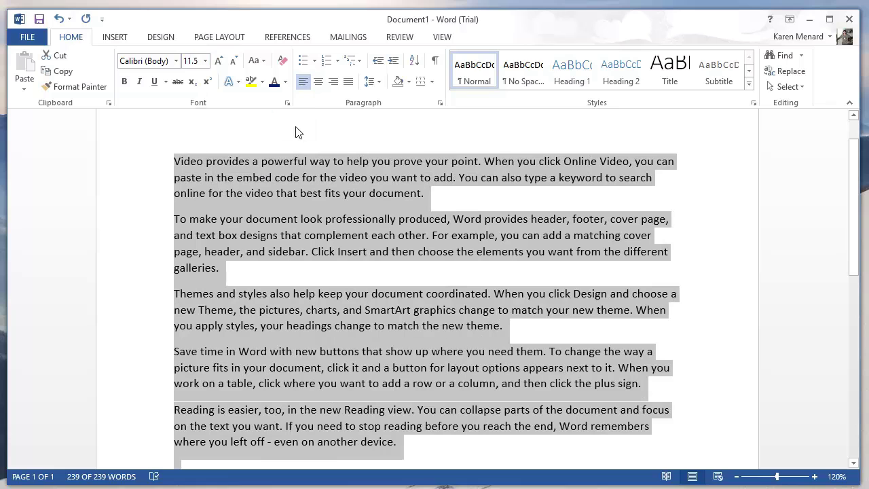
Try centred, right and justified alignment, then settle on left alignment.
click(320, 88)
click(333, 82)
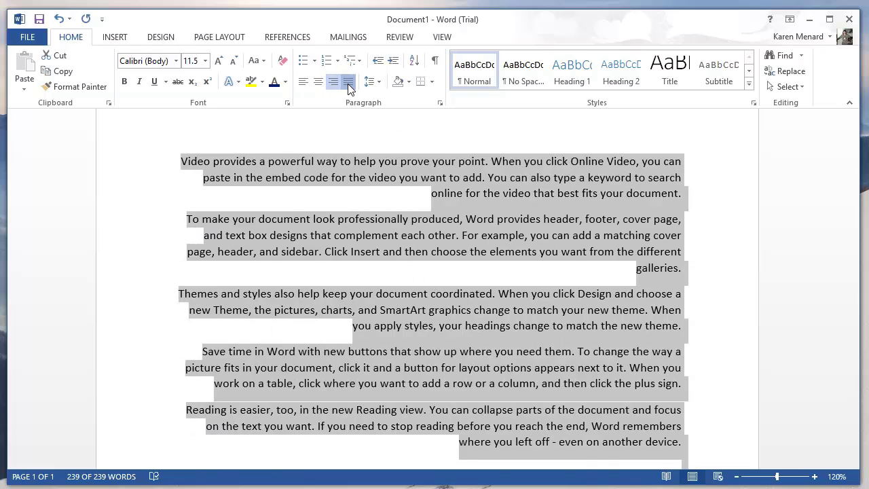
click(348, 84)
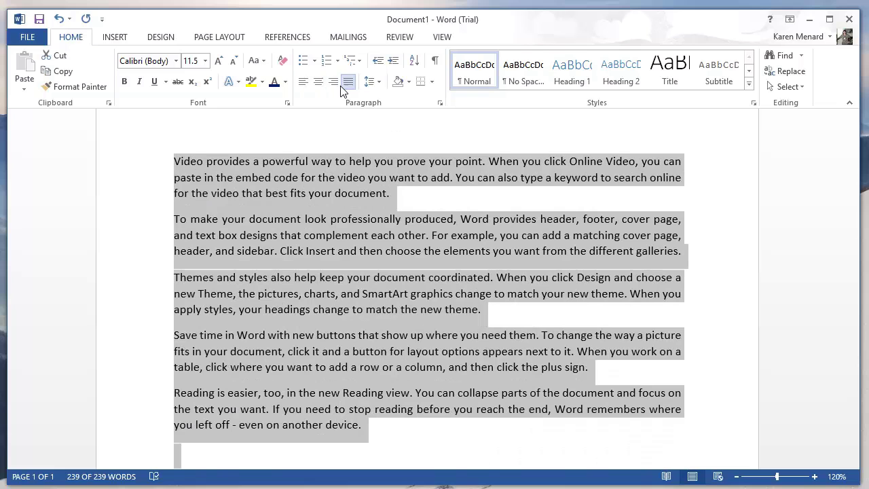
click(305, 85)
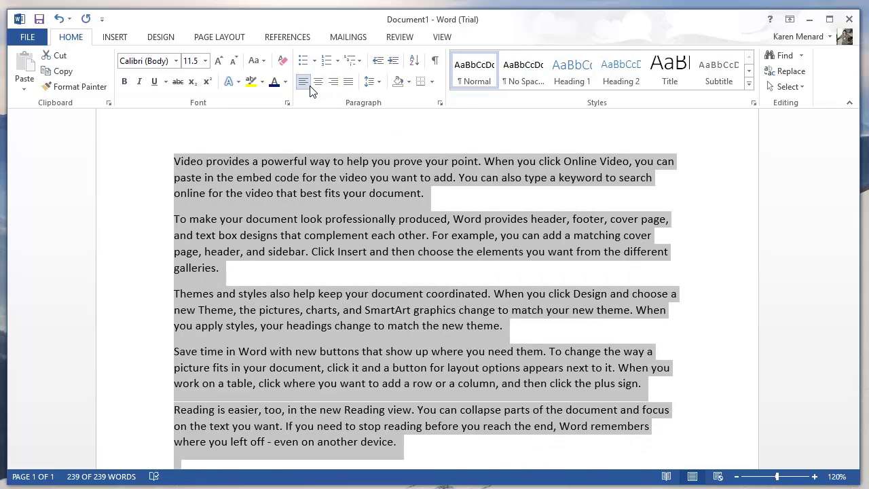
click(348, 85)
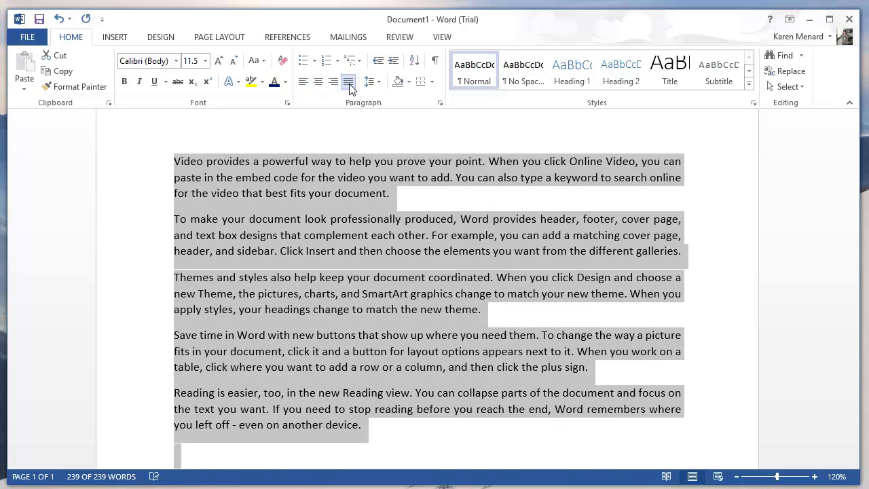
click(305, 83)
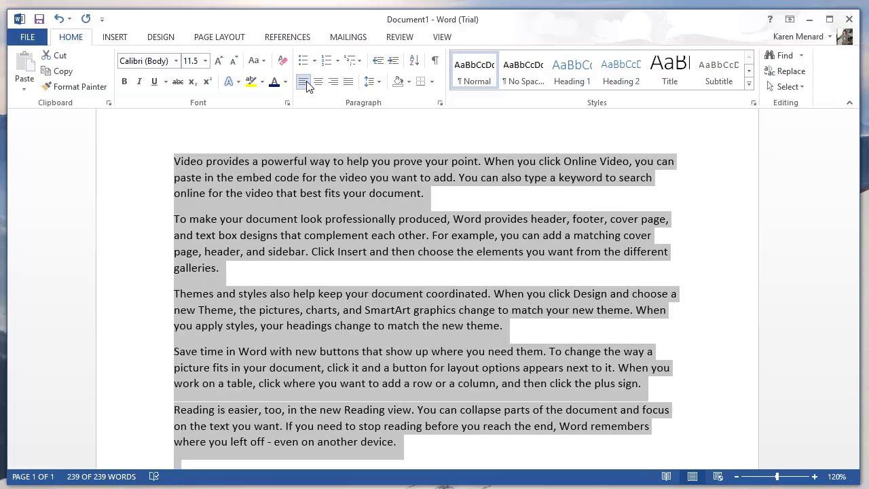
click(336, 178)
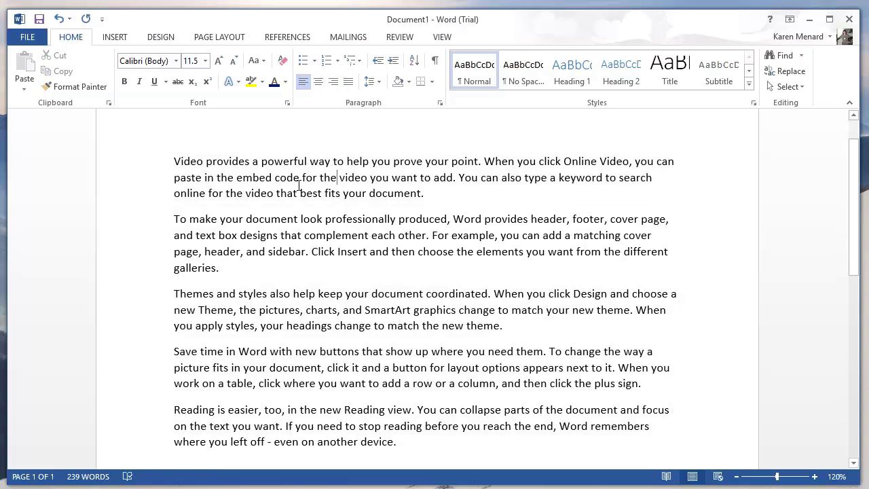
Apply 1.0 line spacing and remove the space after each paragraph throughout the document.
triple_click(119, 185)
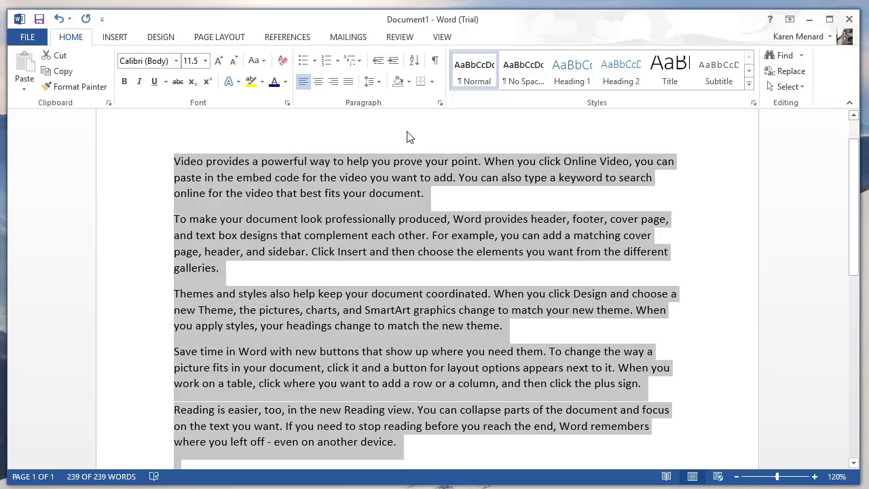
click(379, 82)
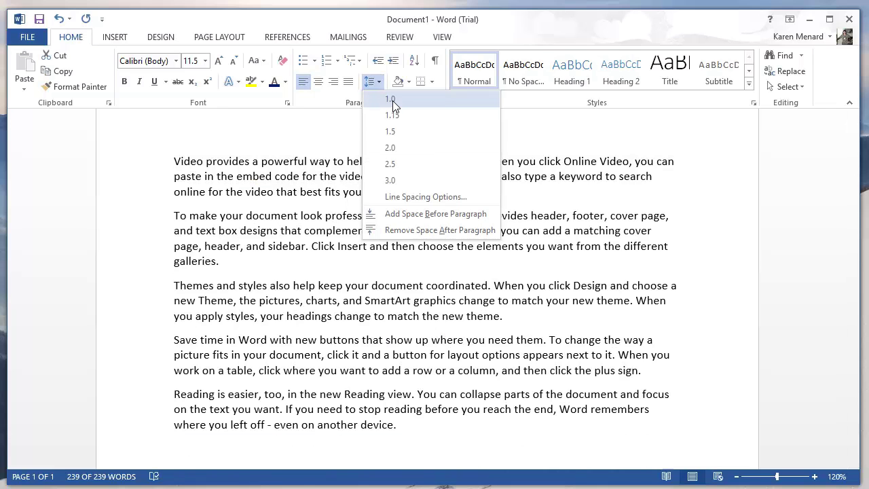
click(396, 107)
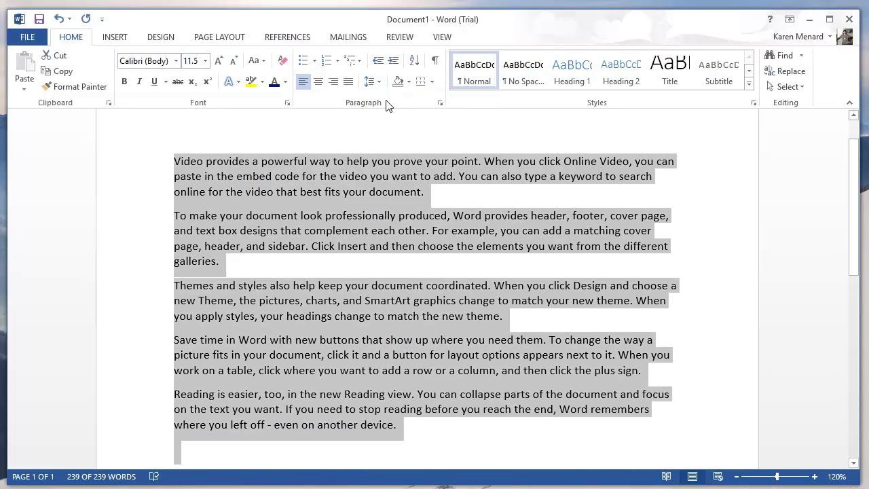
click(381, 84)
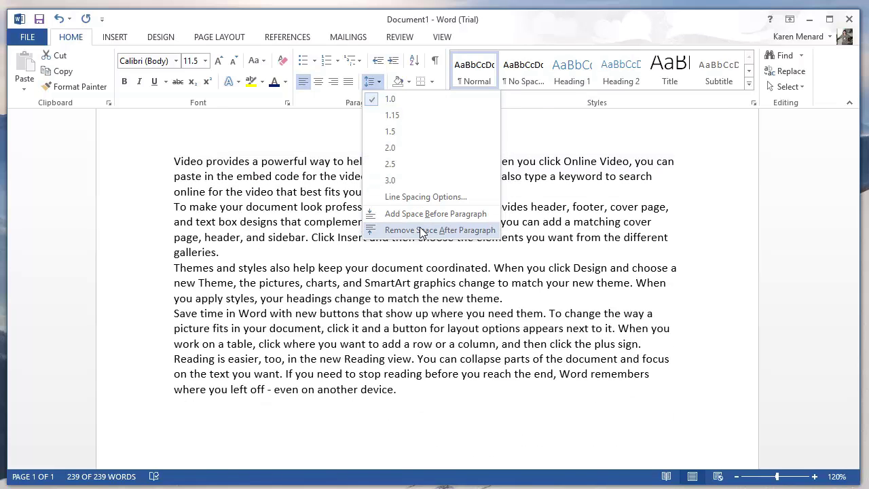
click(420, 230)
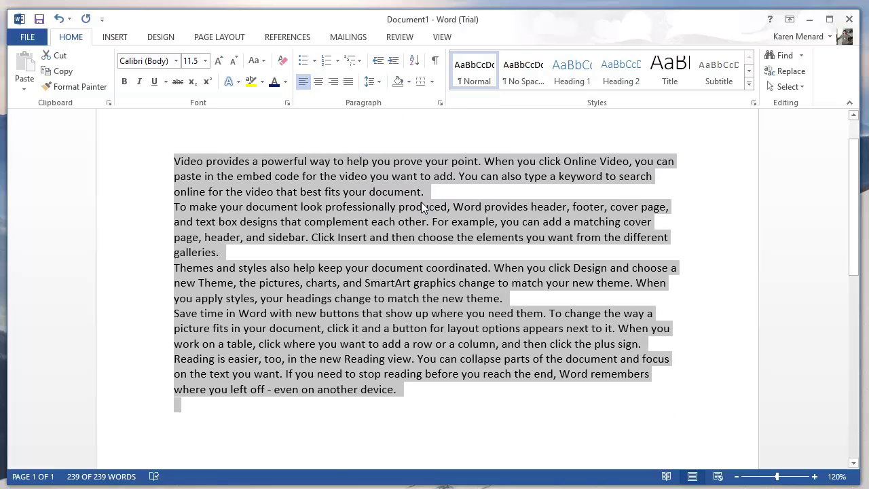
click(437, 192)
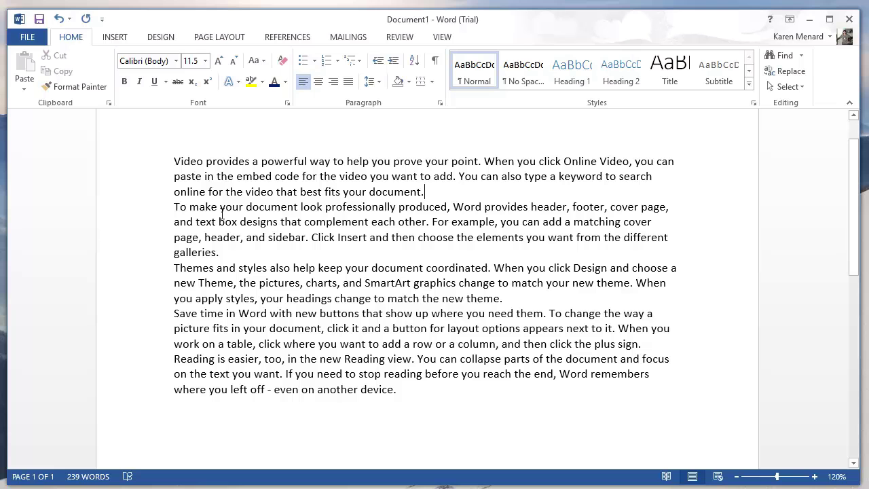
Try 2.0 and 1.5 line spacing on all the text, then settle on 1.15.
triple_click(116, 196)
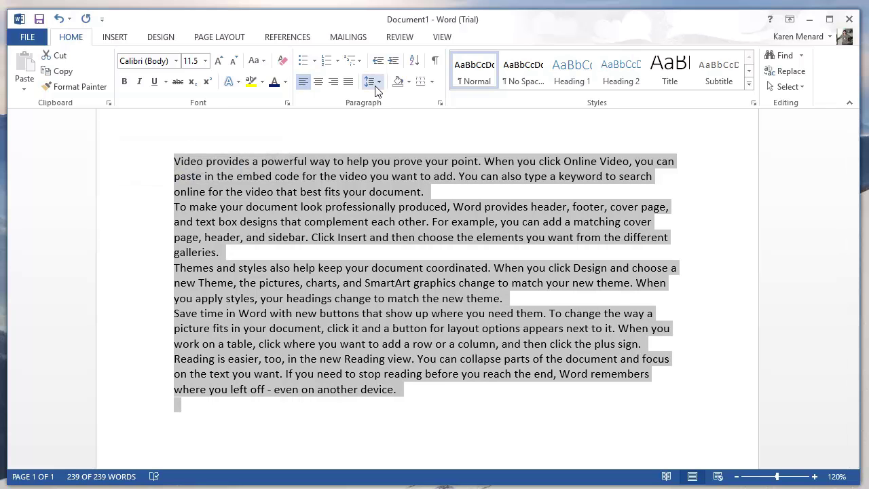
click(369, 81)
click(389, 149)
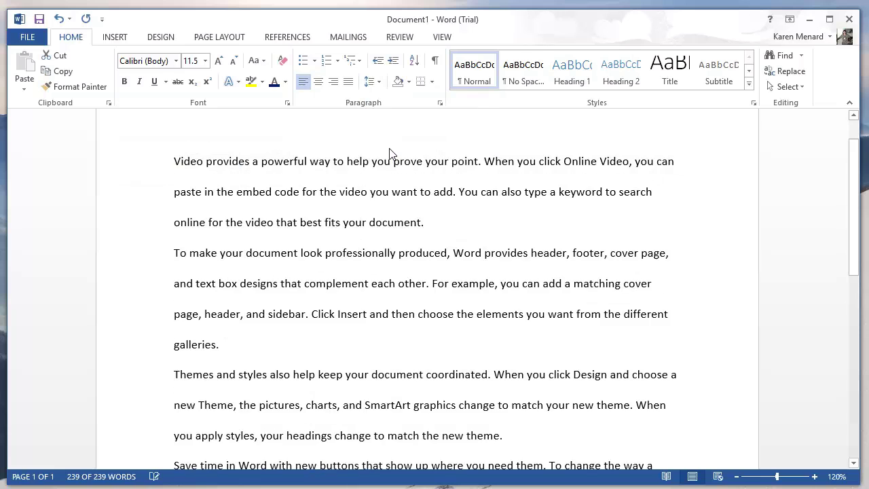
click(370, 82)
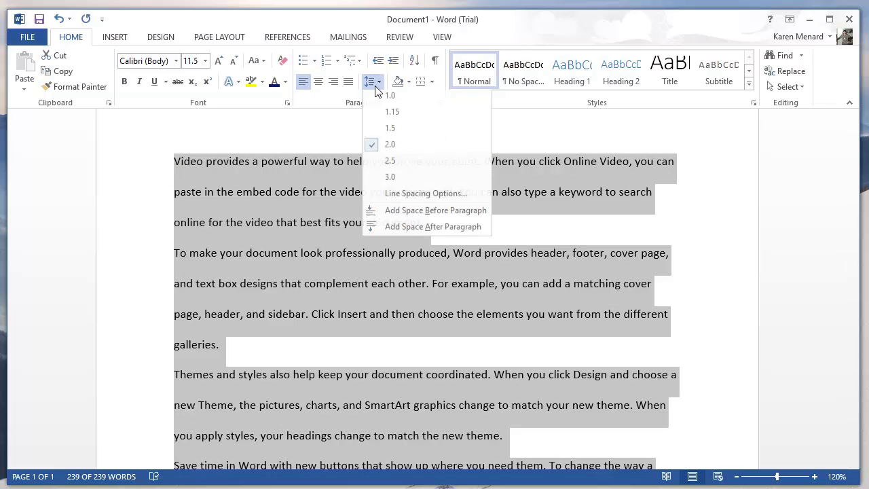
click(390, 132)
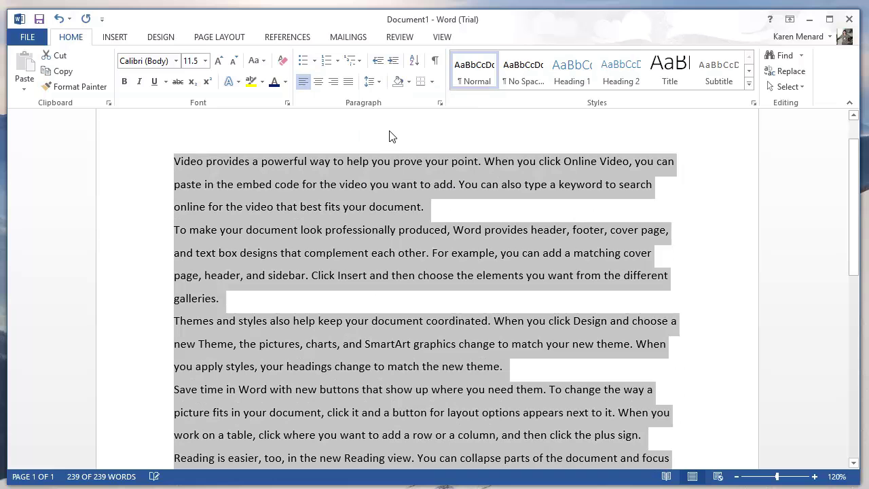
click(379, 83)
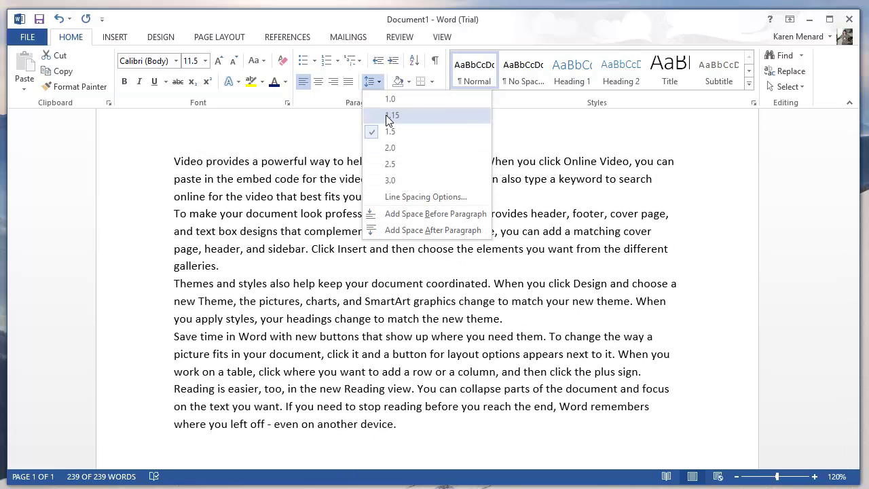
click(389, 116)
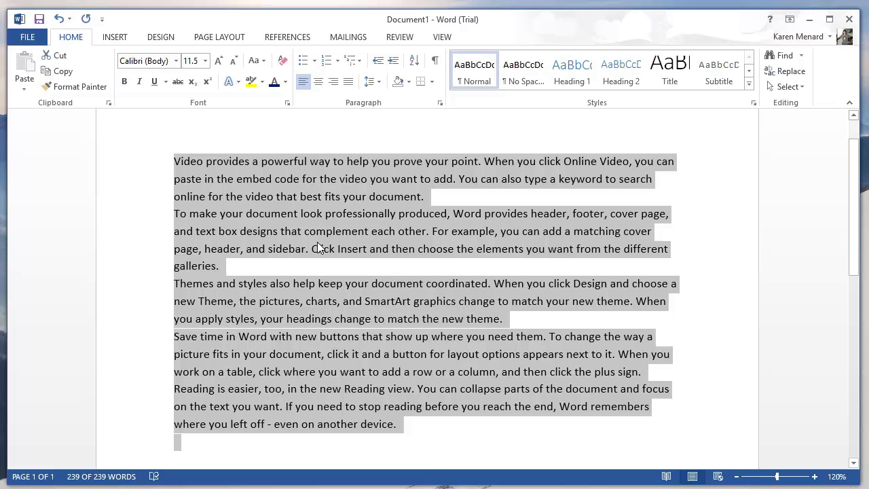
click(229, 271)
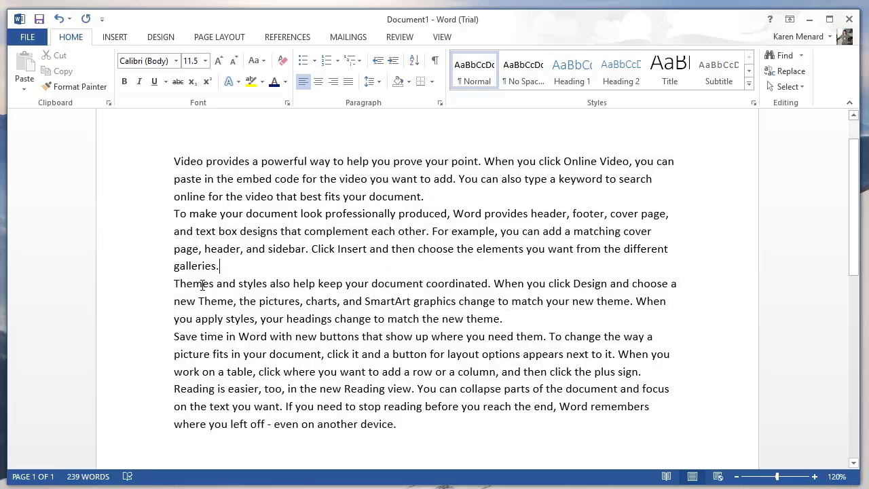
Give every paragraph 12 pt of space after it in the Paragraph dialog.
triple_click(120, 178)
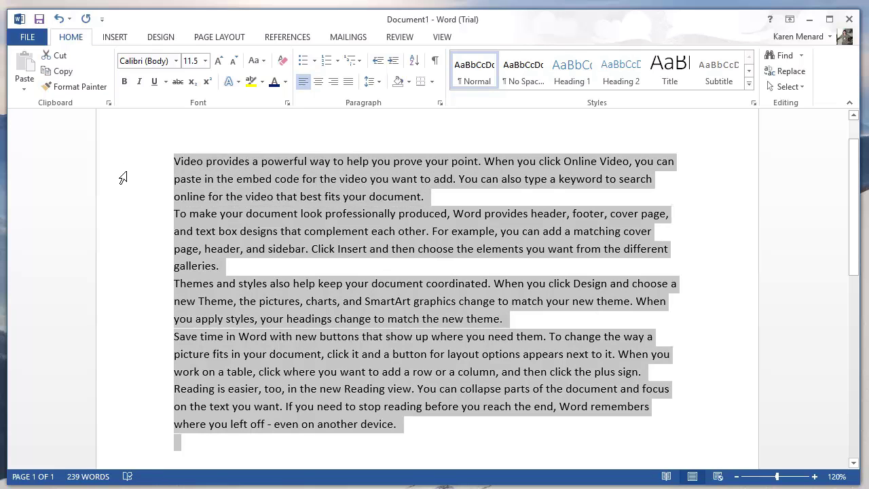
click(440, 104)
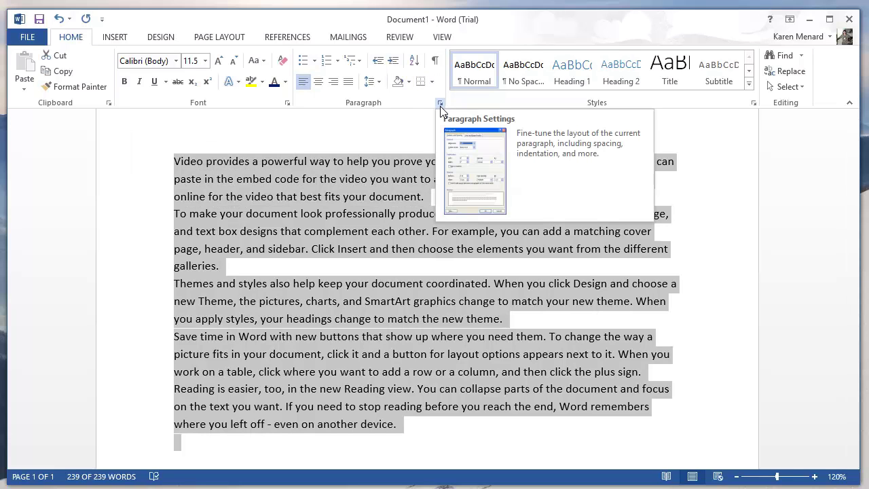
click(440, 105)
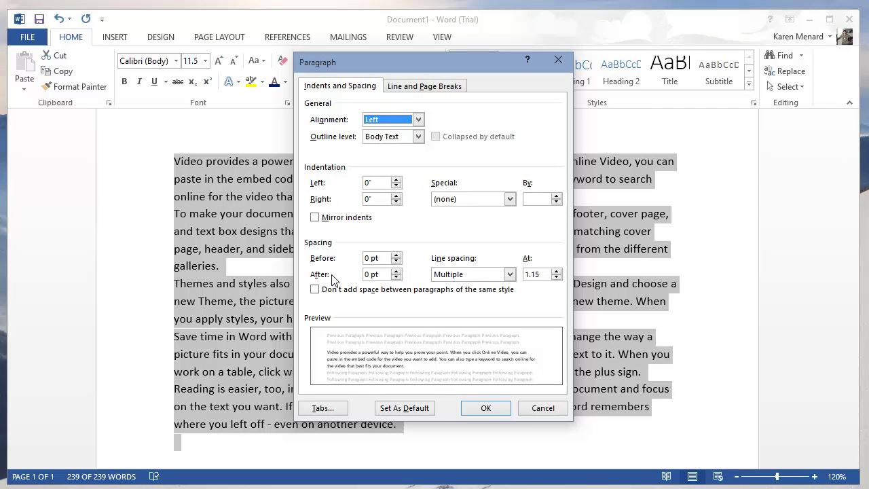
click(397, 271)
click(397, 271)
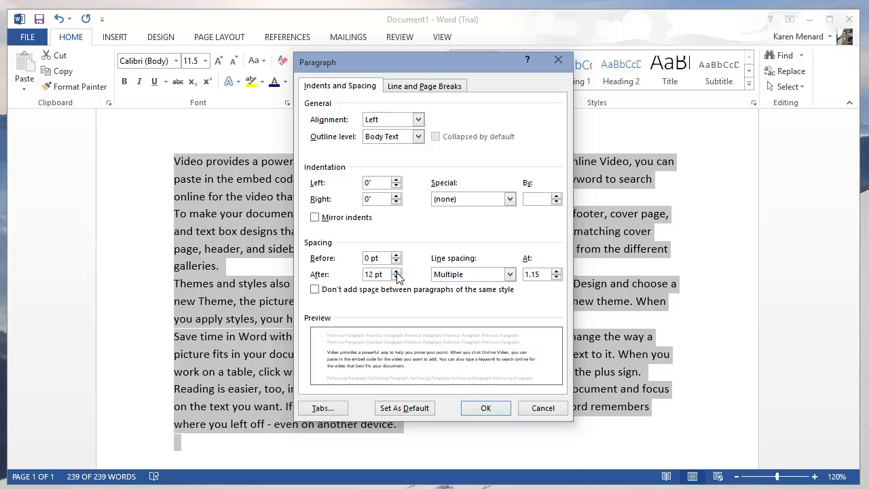
click(498, 410)
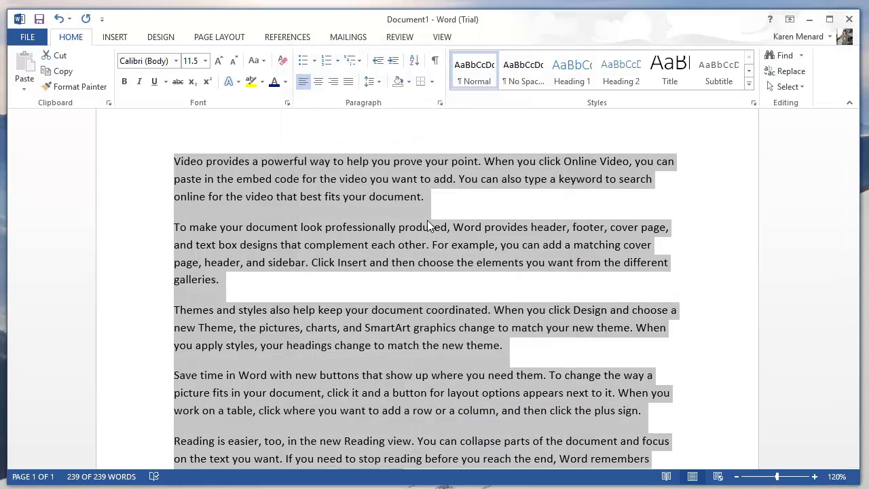
Change the space after paragraphs to 18 pt, then to 9 pt.
click(441, 103)
click(397, 271)
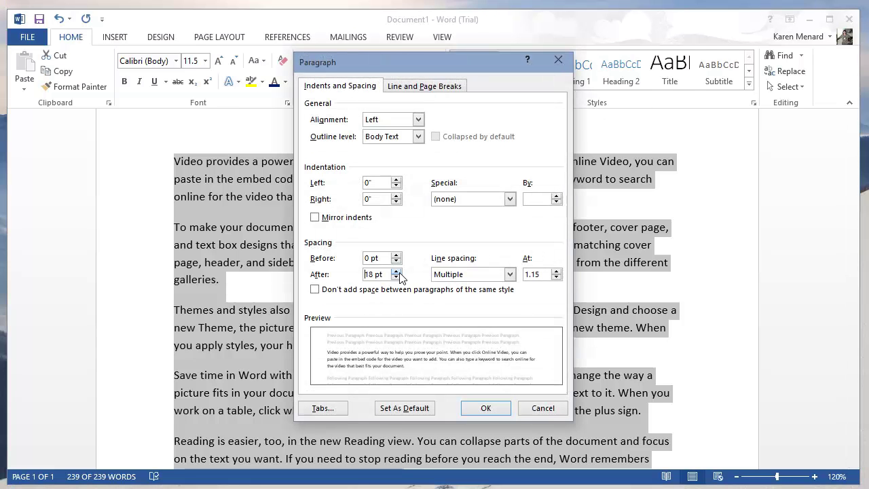
click(485, 408)
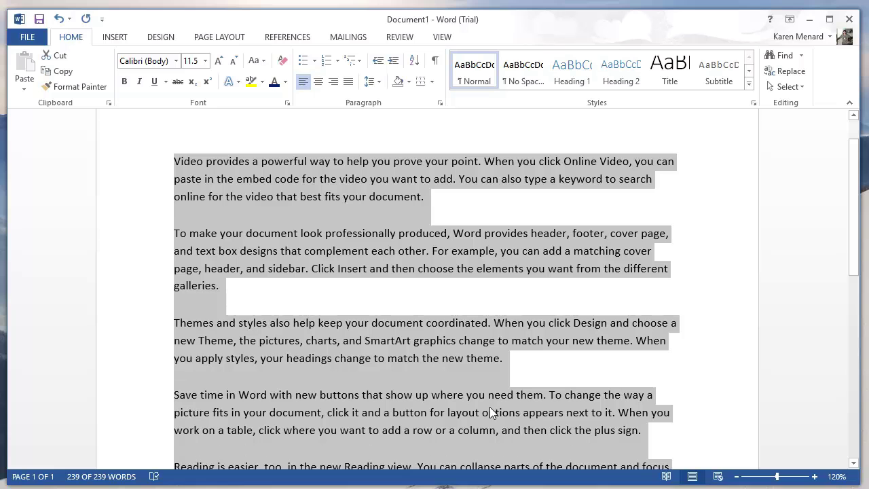
click(440, 103)
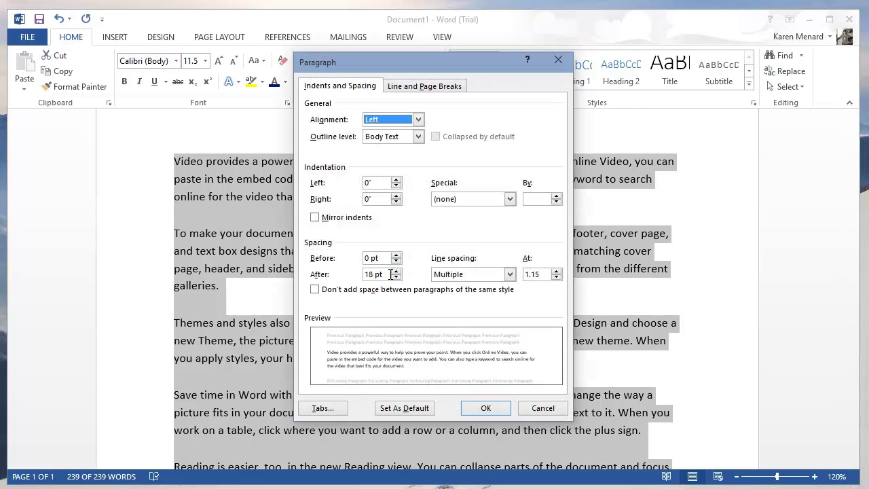
drag(384, 274, 339, 274)
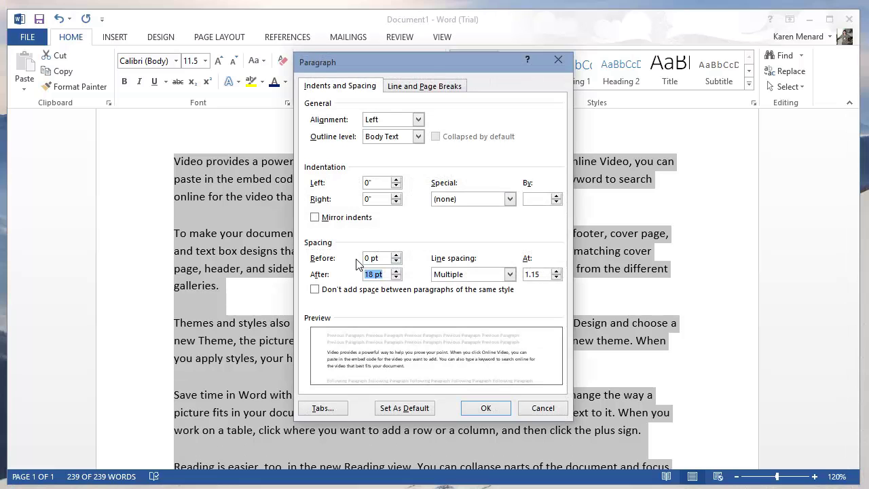
text(9)
click(492, 409)
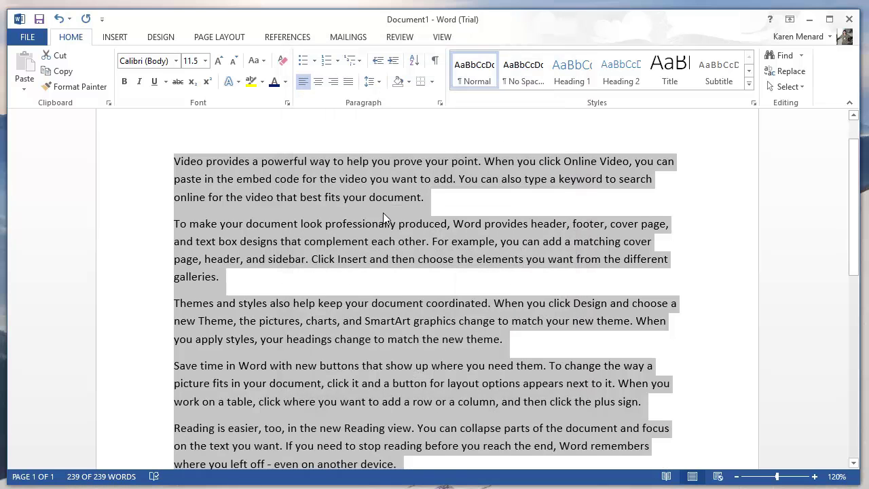
click(383, 213)
scroll(389, 212, down, 3)
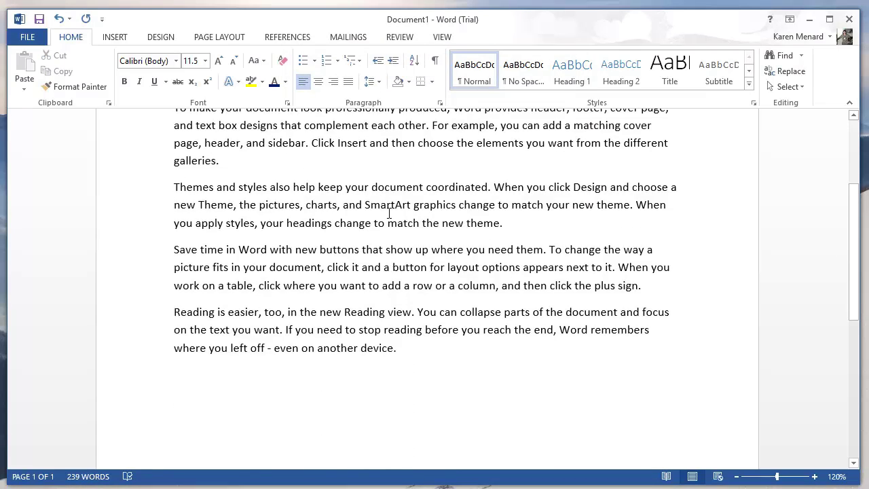
scroll(389, 213, up, 4)
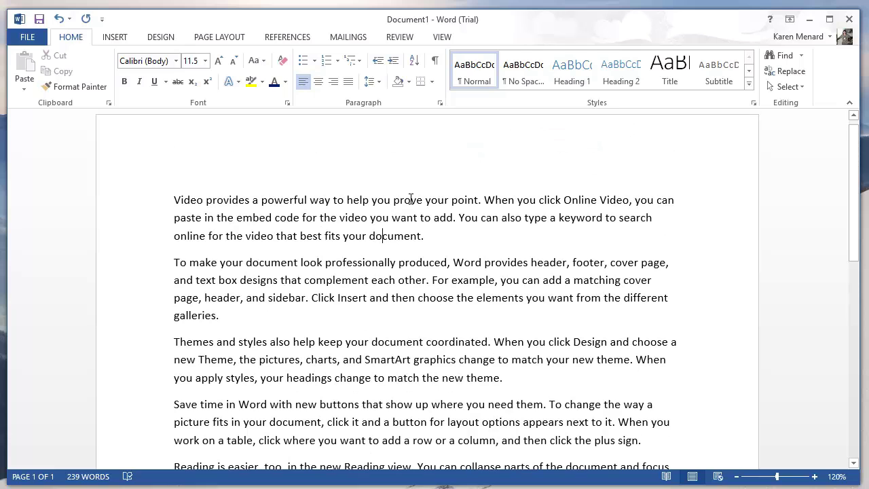